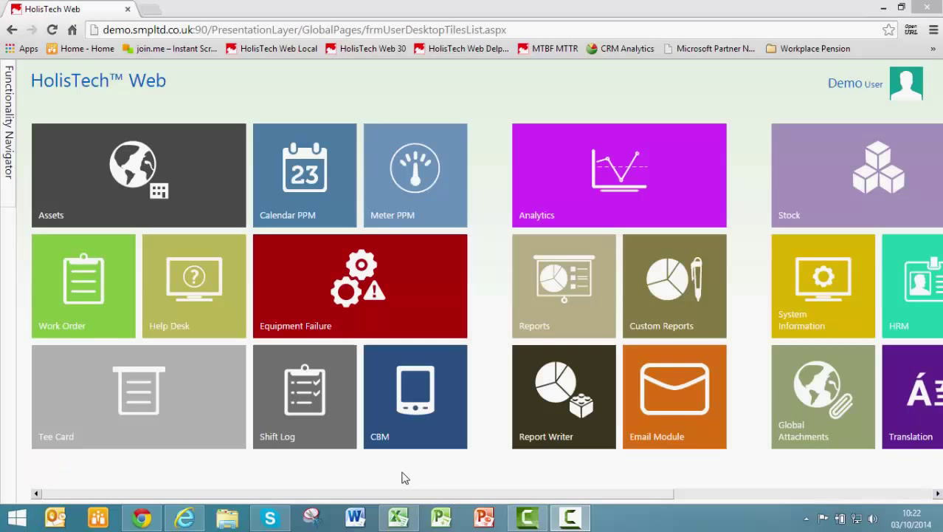
Open the Tee Card daily view showing the 06/10/2014 jobs for Engineers 004–009
click(202, 423)
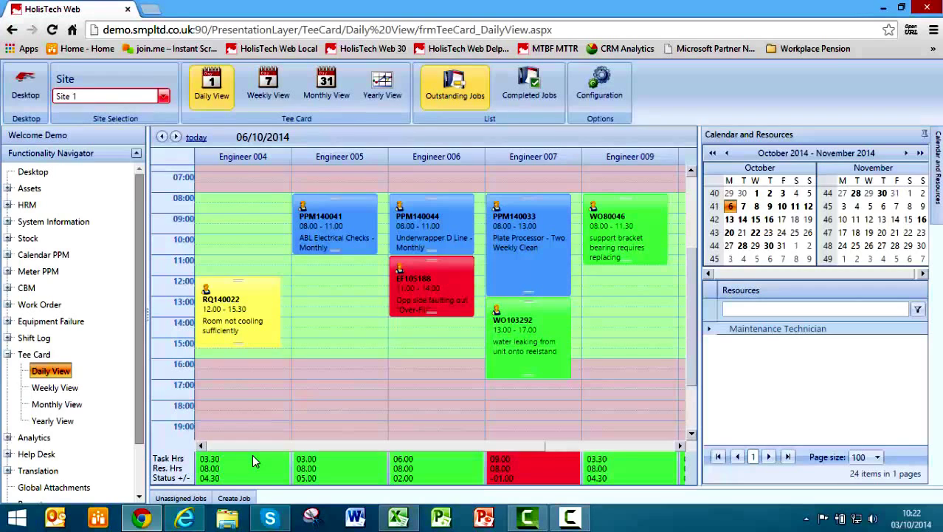
Create a work order at 12:00 for Engineer 005 on asset AHU001 from the Plant Room
click(230, 498)
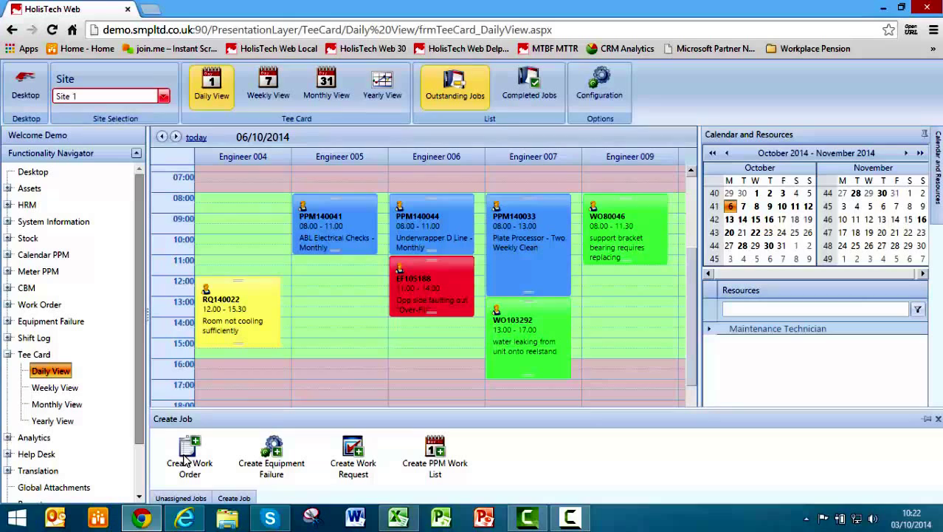
drag(185, 459, 312, 288)
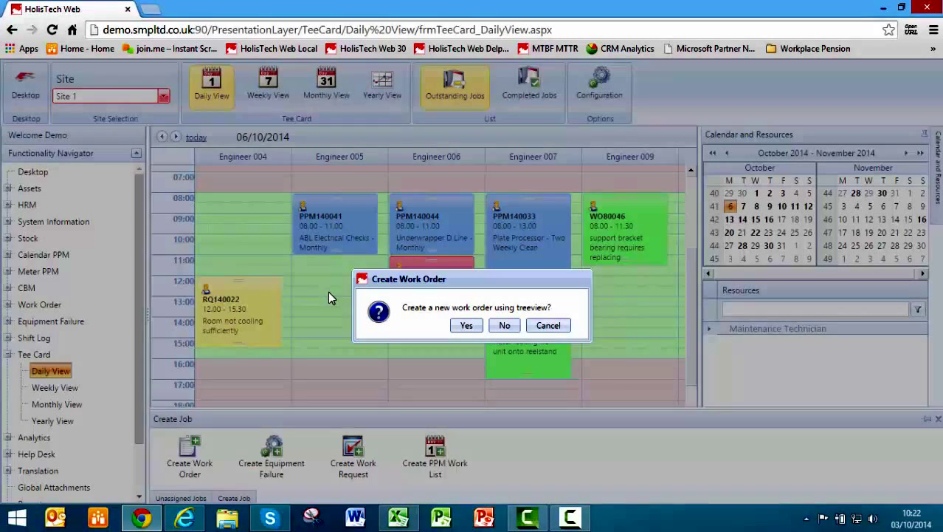
click(465, 325)
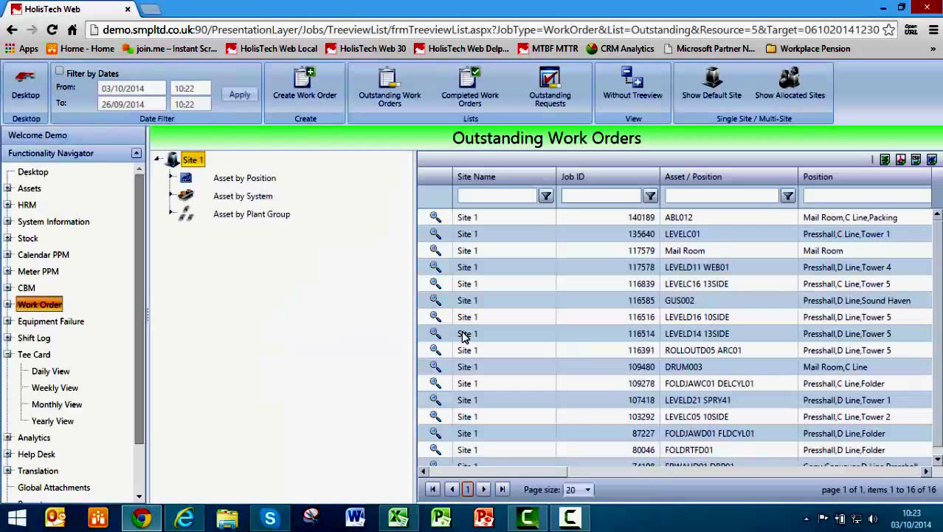
click(171, 178)
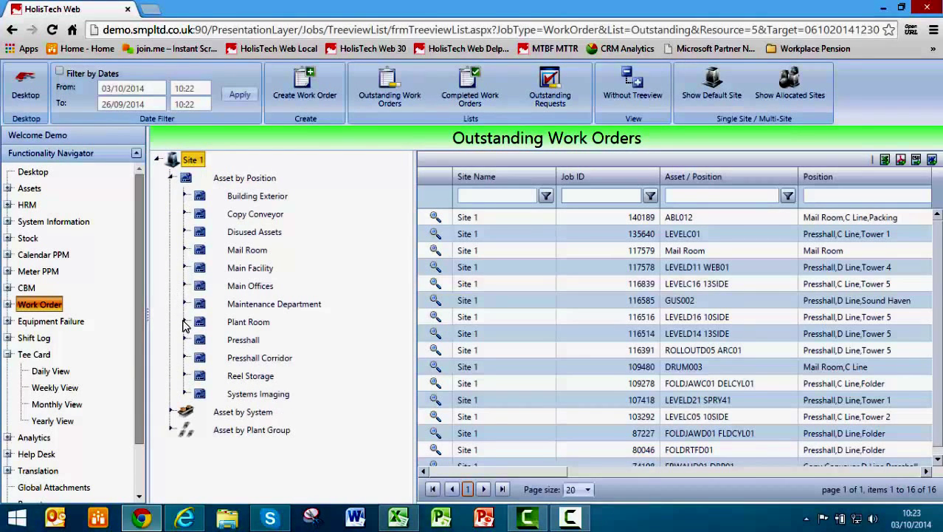
click(187, 323)
click(262, 394)
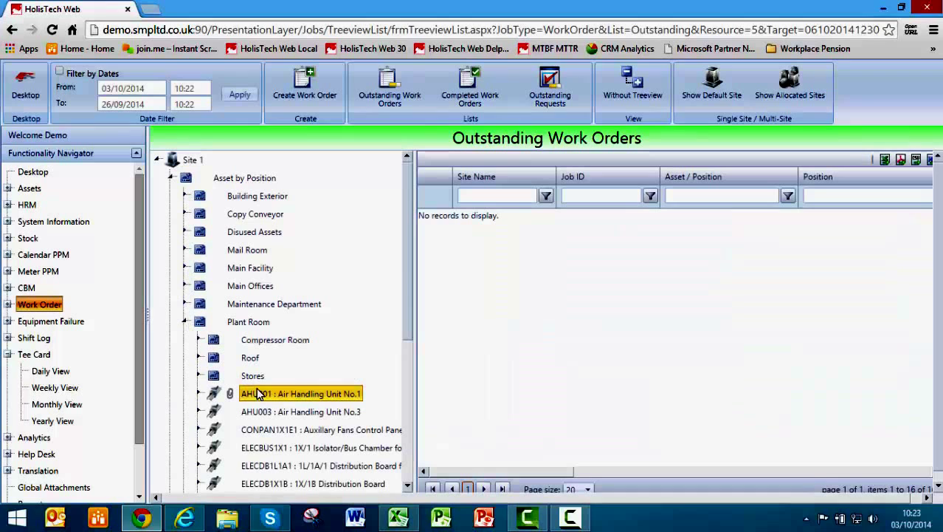
click(305, 94)
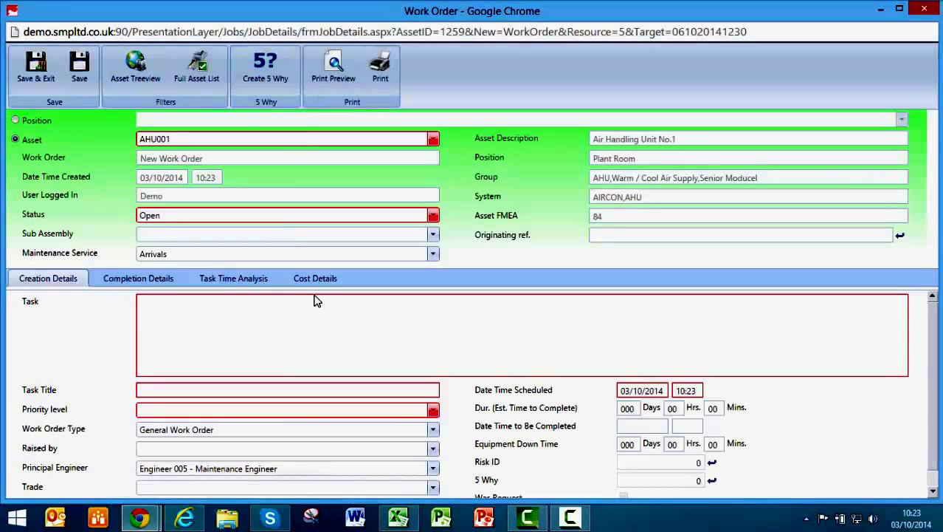
Save the job with task 'Room not cooling sufficiently', title 'Room too hot', priority 3) Urgent
click(329, 313)
text(Room )
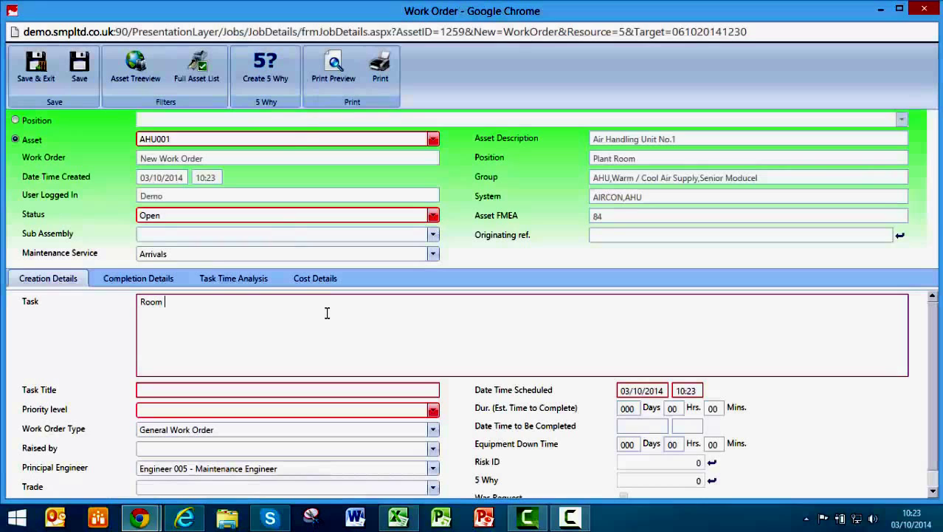
text(not cooli)
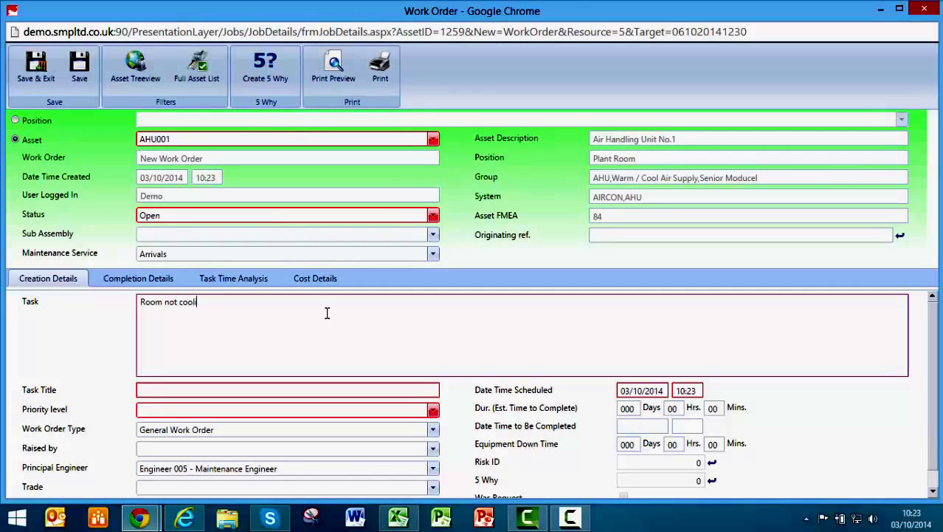
text(ng sufficiently)
click(306, 388)
text(Room t)
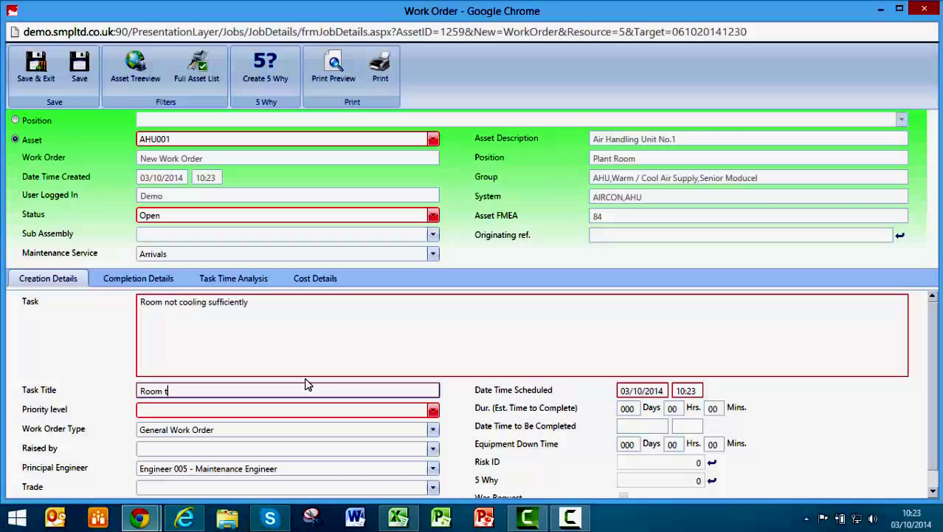
text(oo hot)
click(434, 409)
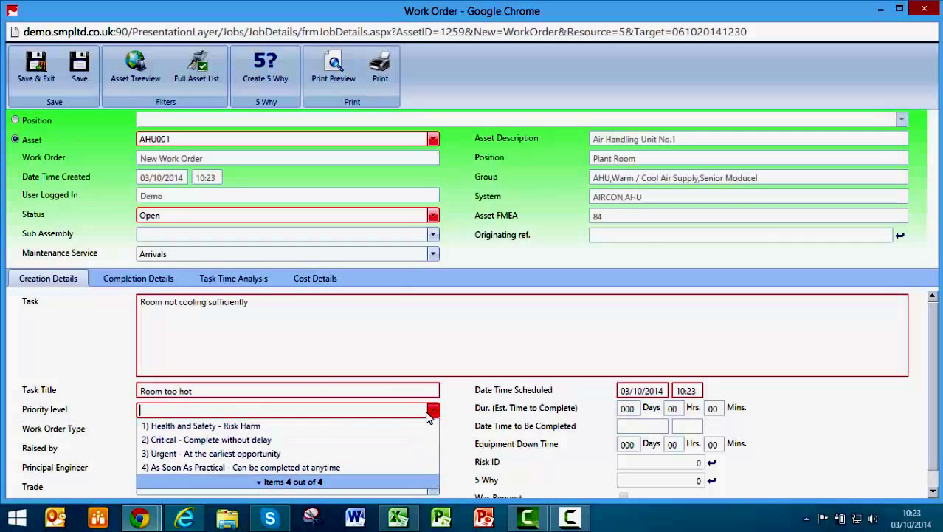
click(399, 453)
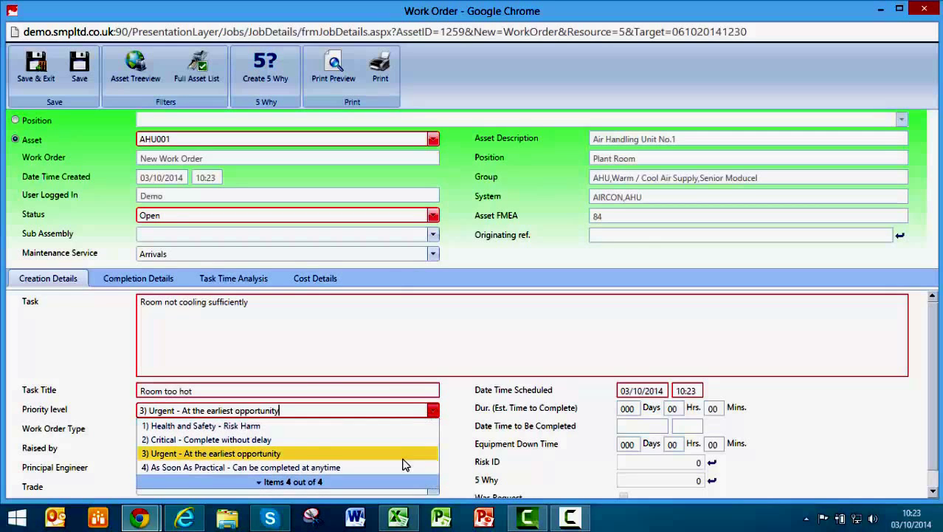
click(35, 68)
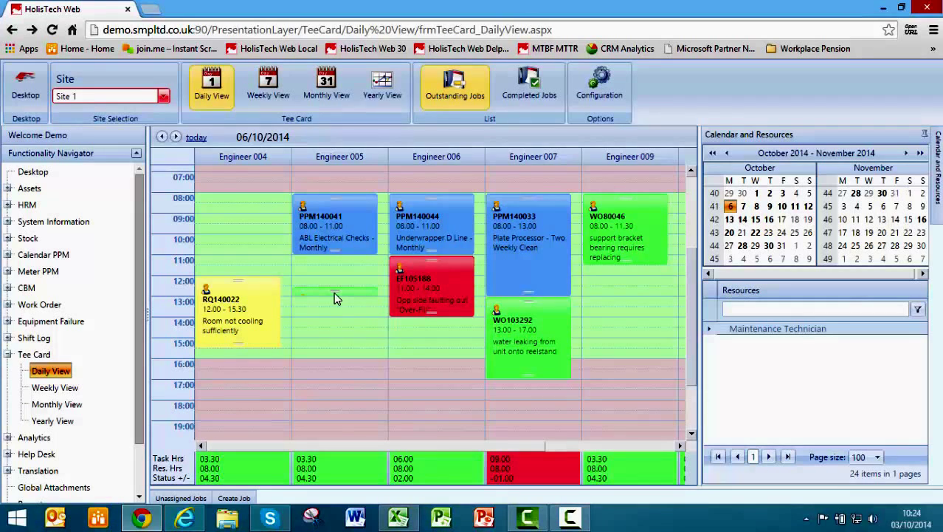
Lengthen WO140190 to run until 18:00 and also assign Maintenance Technician Engineer 004 to it
drag(334, 292, 319, 399)
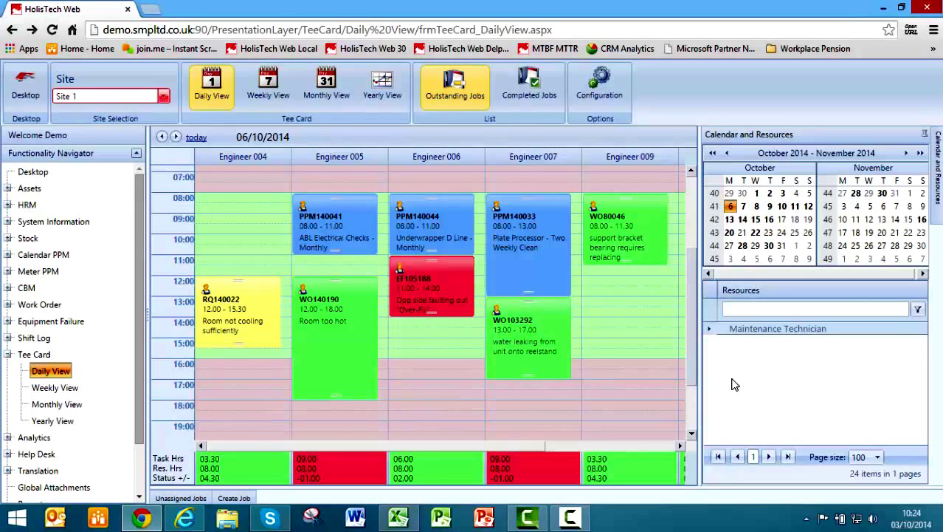
click(709, 328)
drag(735, 392, 341, 319)
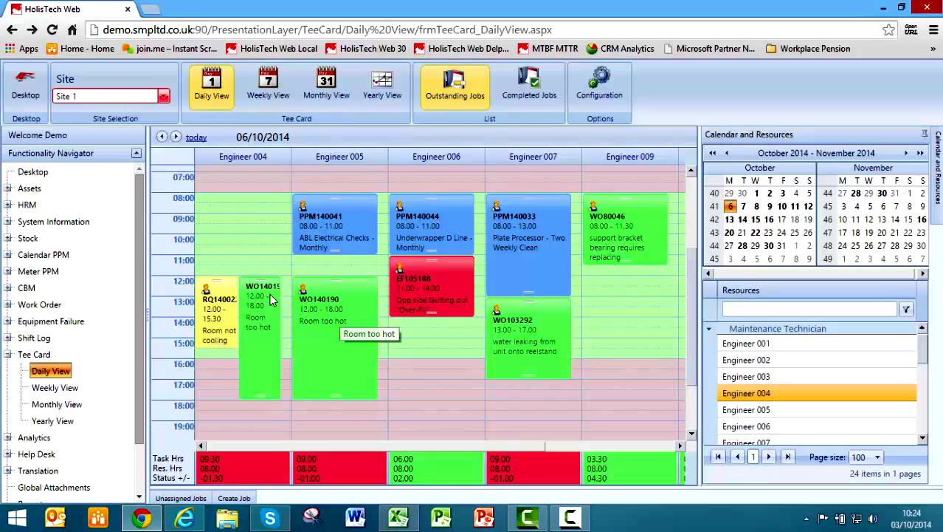
Move RQ140022 to start at 08:30 and shorten both WO140190 cards to end at 15:30
drag(233, 279, 235, 214)
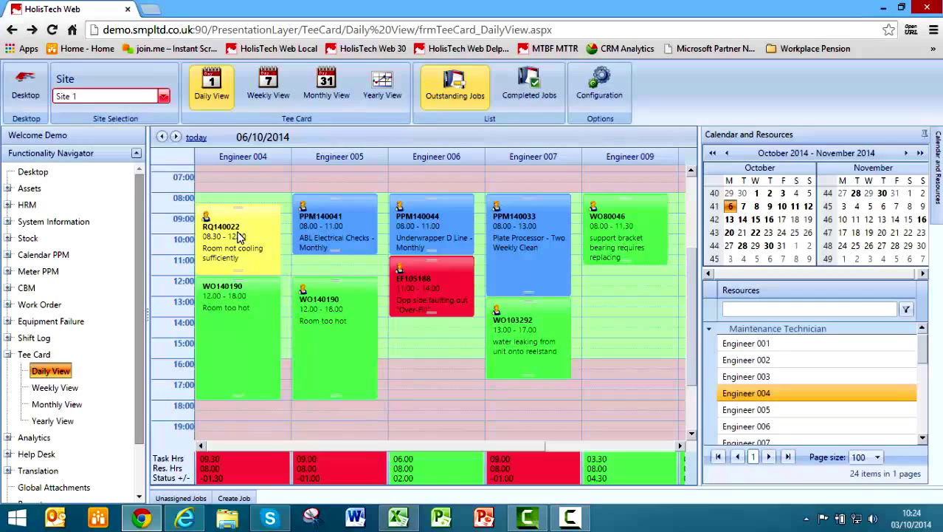
drag(235, 392, 252, 349)
drag(330, 392, 337, 350)
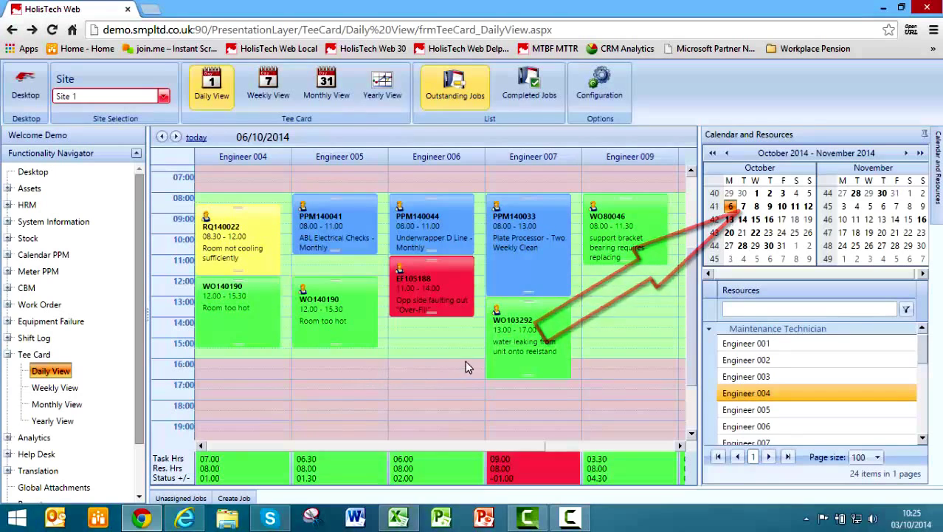
Move WO103292 to 7 October, then return to the 6 October schedule
drag(565, 313, 743, 207)
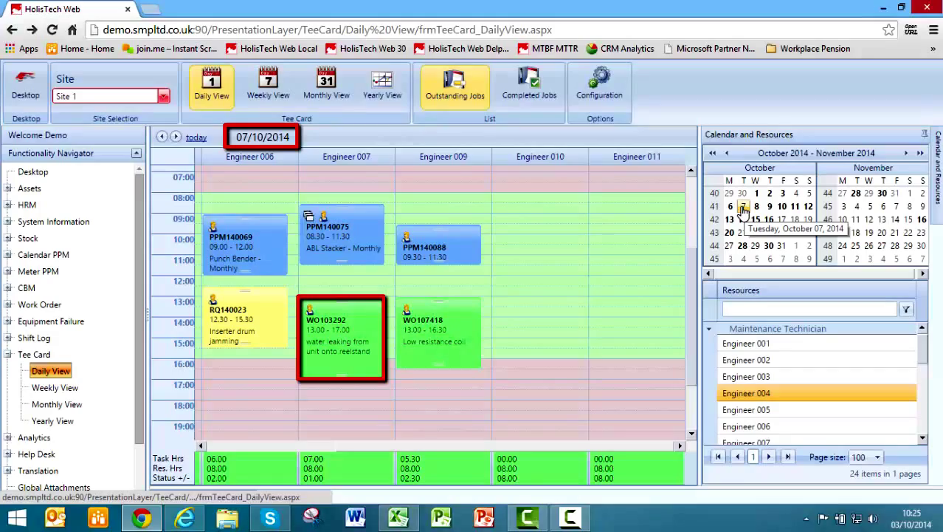
click(730, 207)
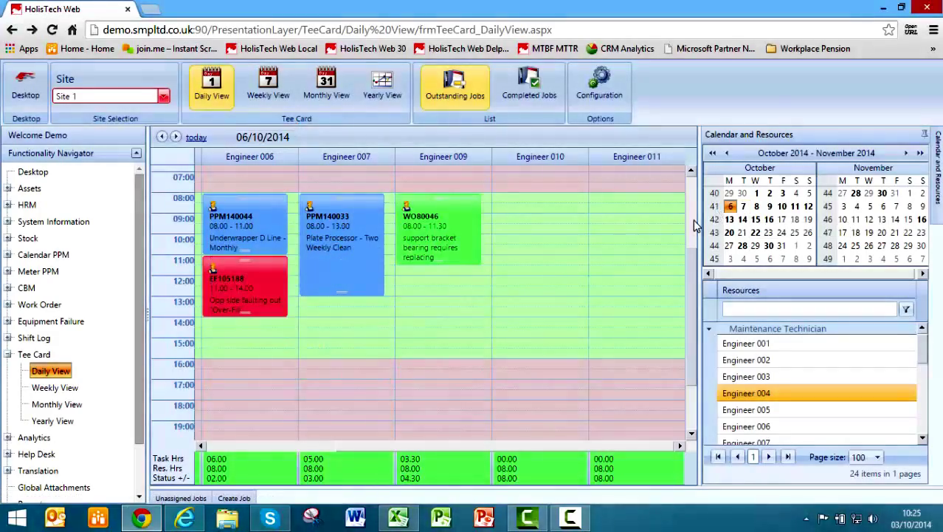
Schedule Equipment Failure job 115386 for Engineer 009 from 12:00 to 15:30, then open Weekly View
click(200, 445)
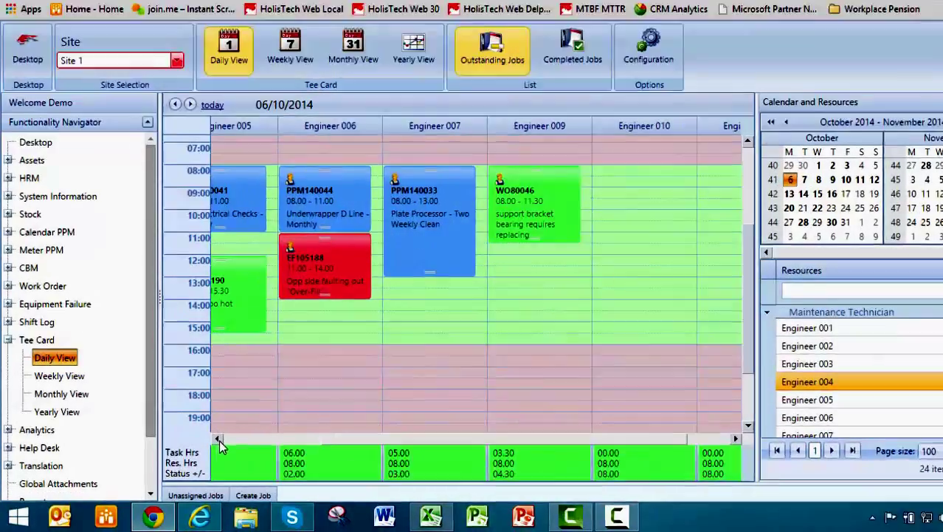
click(219, 440)
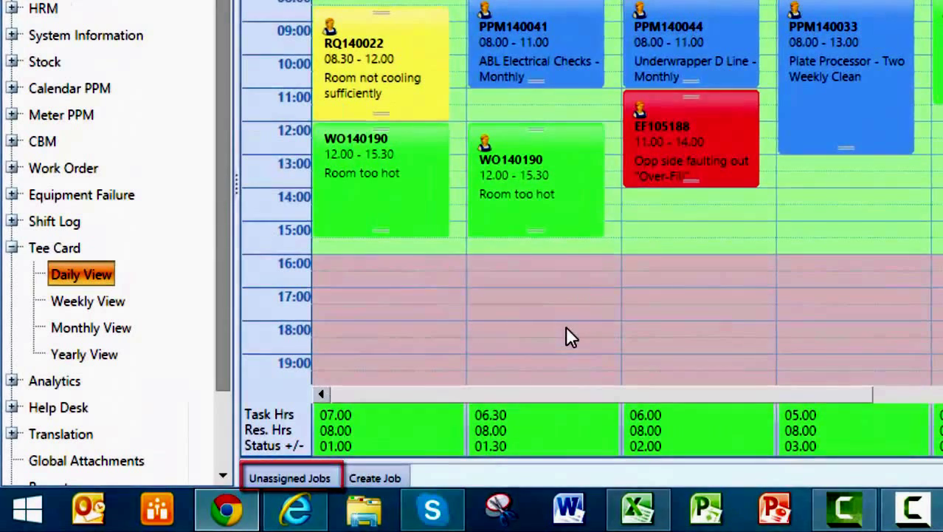
click(289, 478)
click(160, 300)
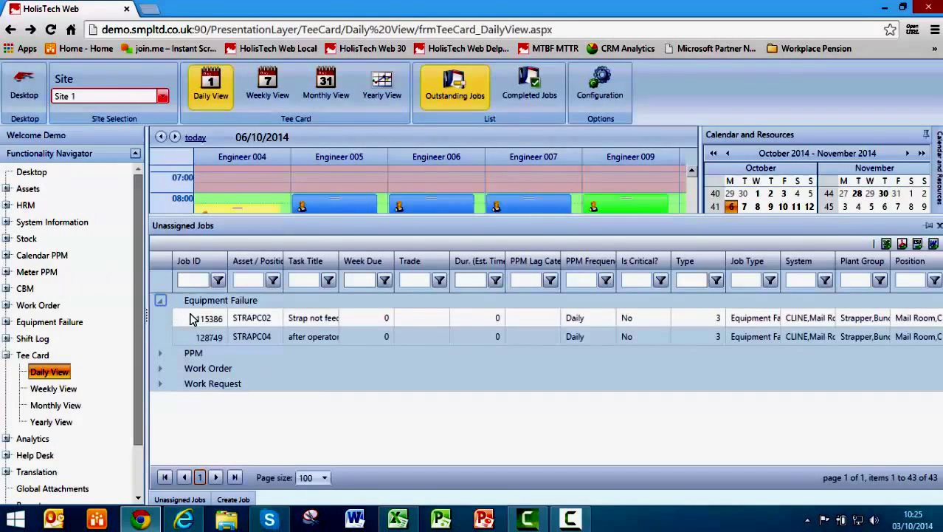
click(206, 322)
drag(205, 322, 587, 279)
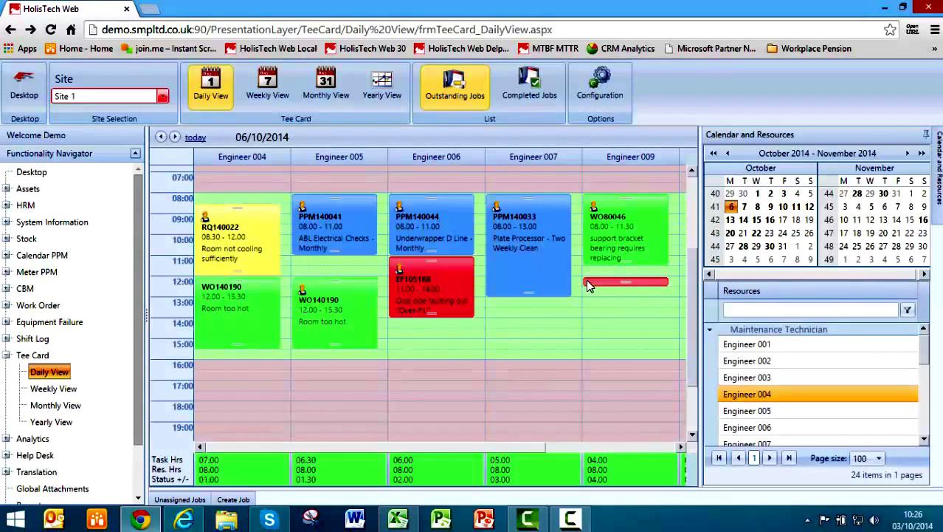
drag(625, 281, 611, 349)
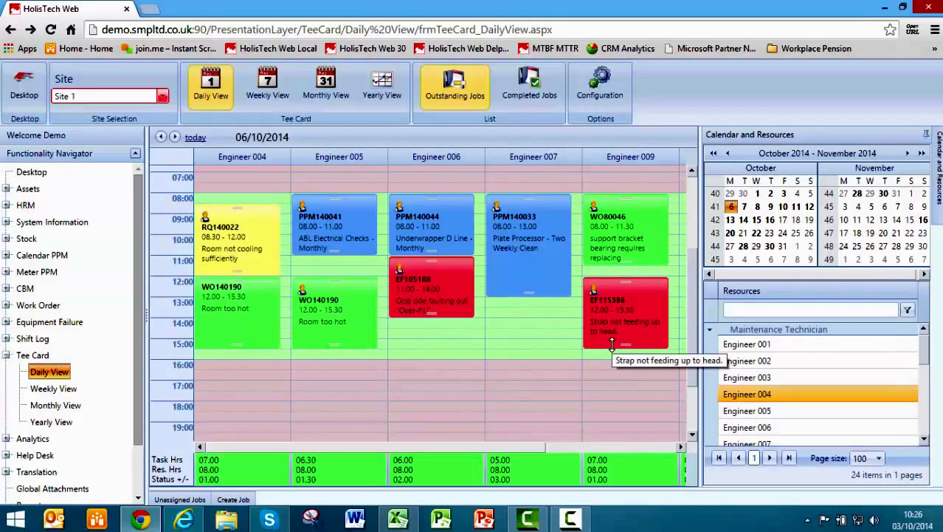
click(287, 93)
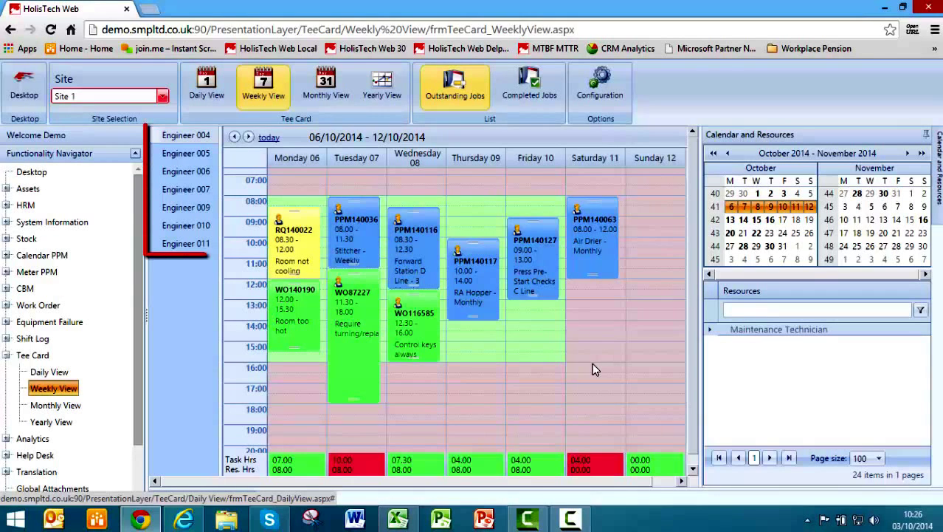
Reassign WO87227 to Engineer 009, move it to Thursday 9 October, then open Monthly View
drag(341, 309, 190, 210)
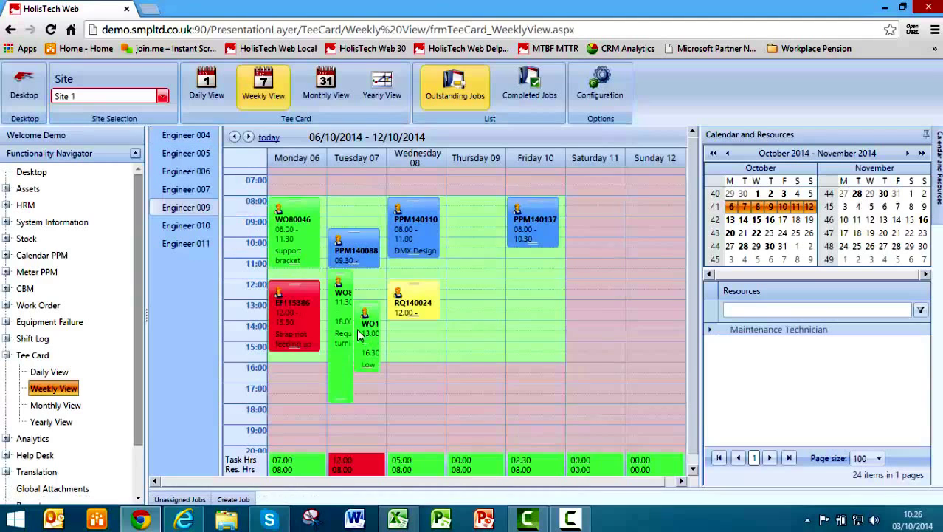
drag(339, 317, 472, 310)
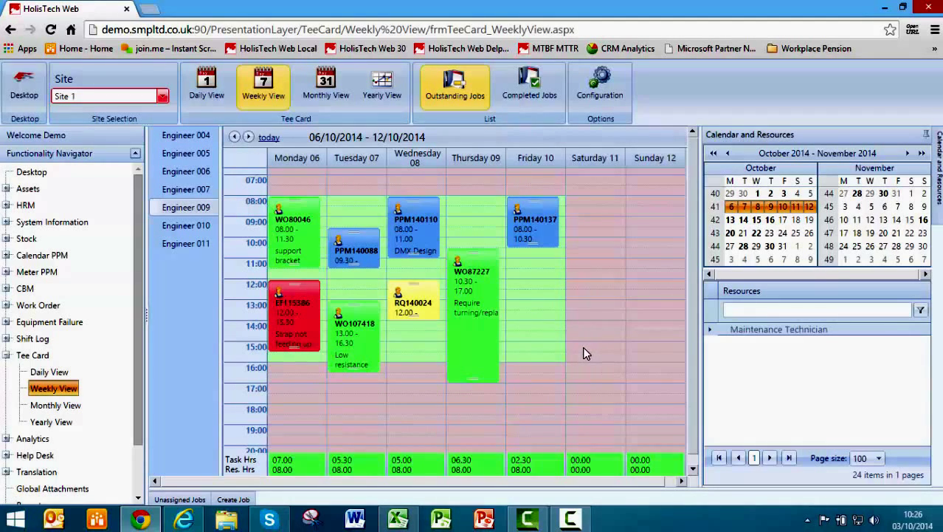
click(336, 90)
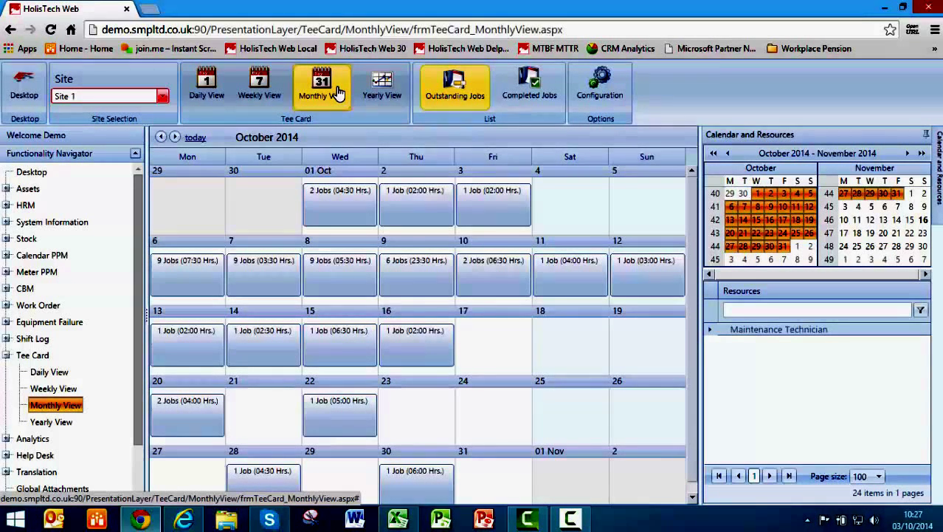
Open Monday 6 October's daily schedule from the month, then show the 2014 Yearly View chart
click(191, 262)
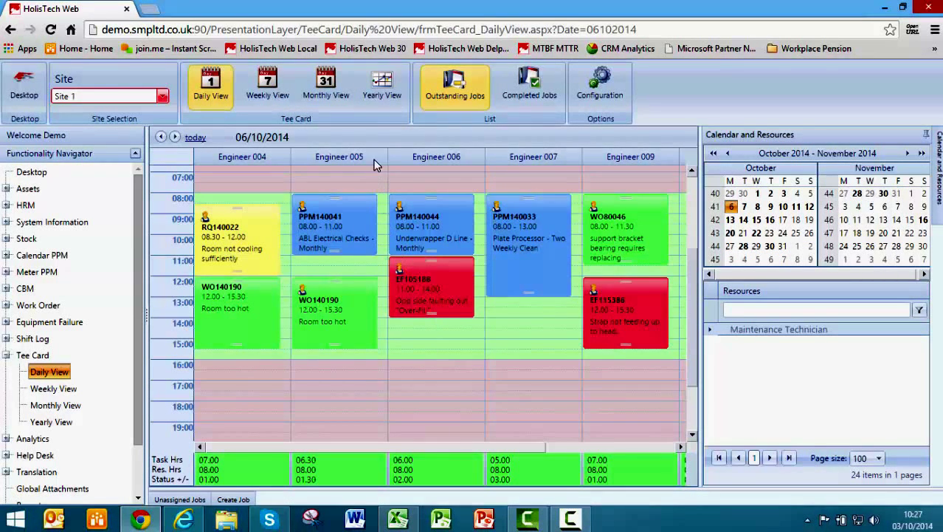
click(379, 85)
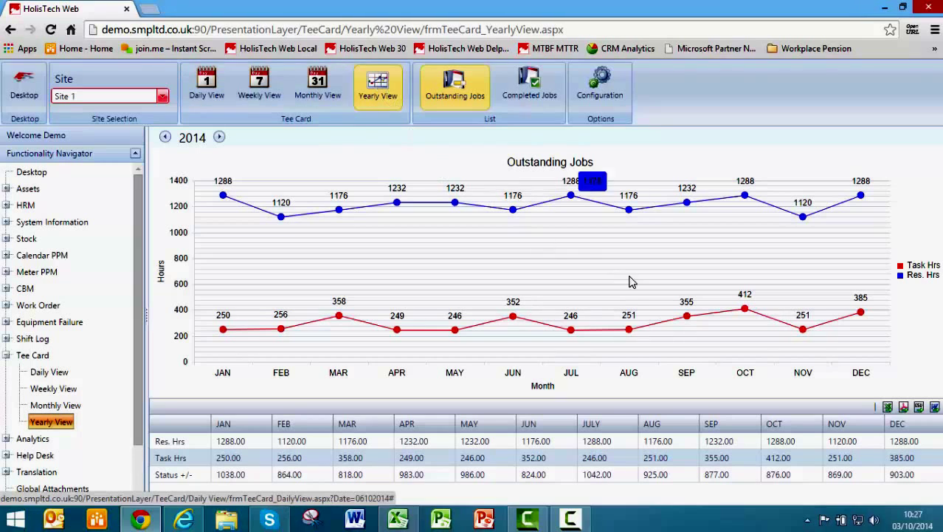
Drill from the chart's OCT point to 6 October, then return to the Desktop tiles
click(745, 310)
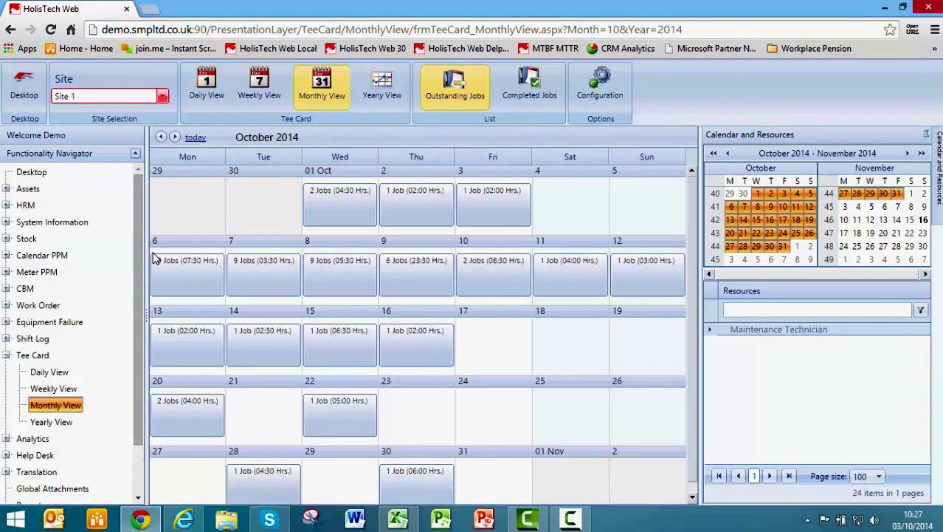
click(169, 295)
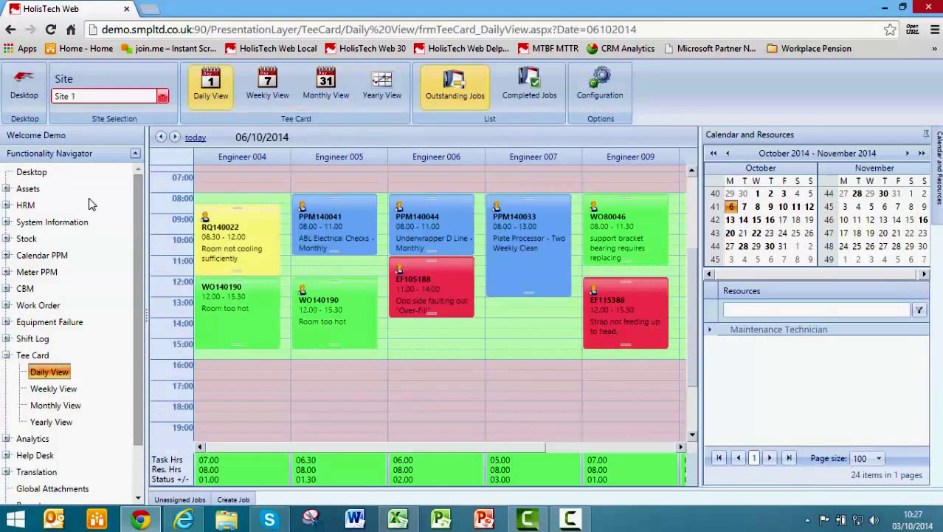
click(42, 173)
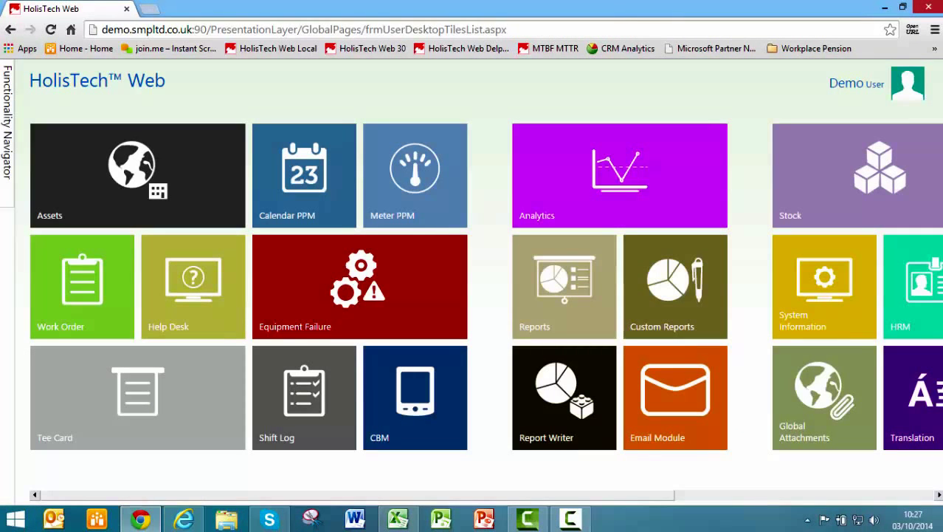